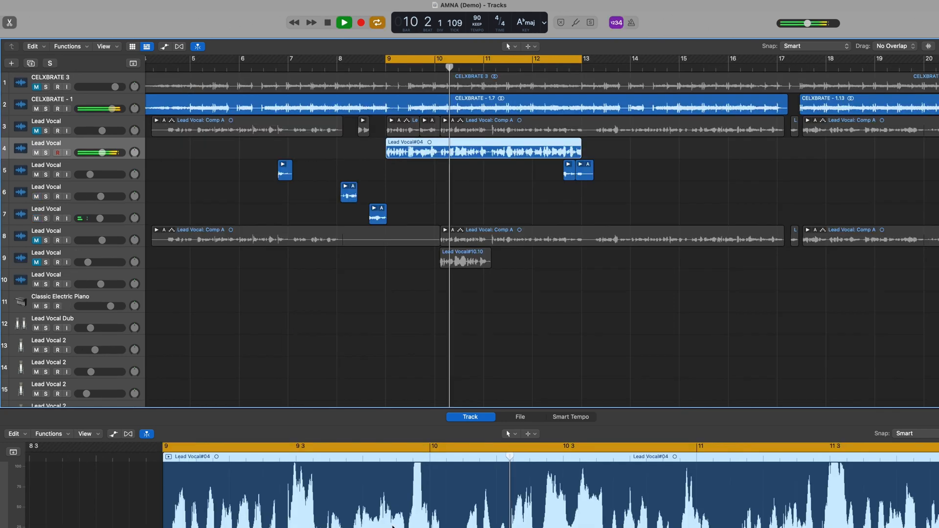
- Stop playback and toggle the RX De-clip plug-in on the lead vocal
key("space")
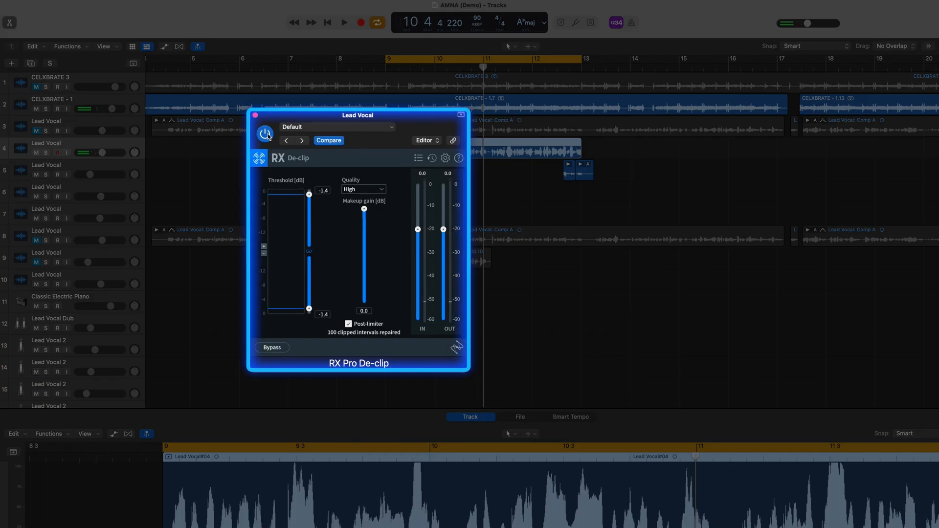
left_click(267, 136)
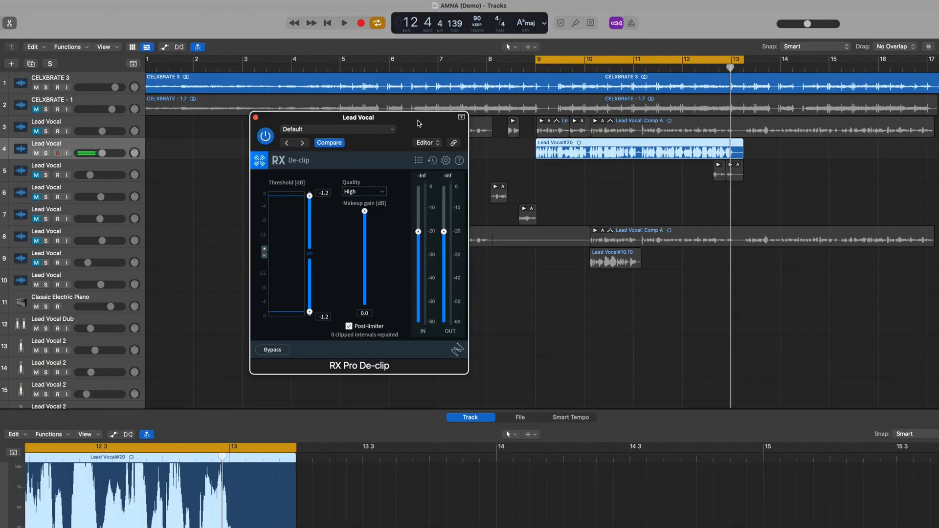
- Load the Vocal Mic Clipping preset in RX De-clip and choose the Quality setting, keeping the plug-in window clear of the vocal region
left_click_drag(418, 123, 702, 184)
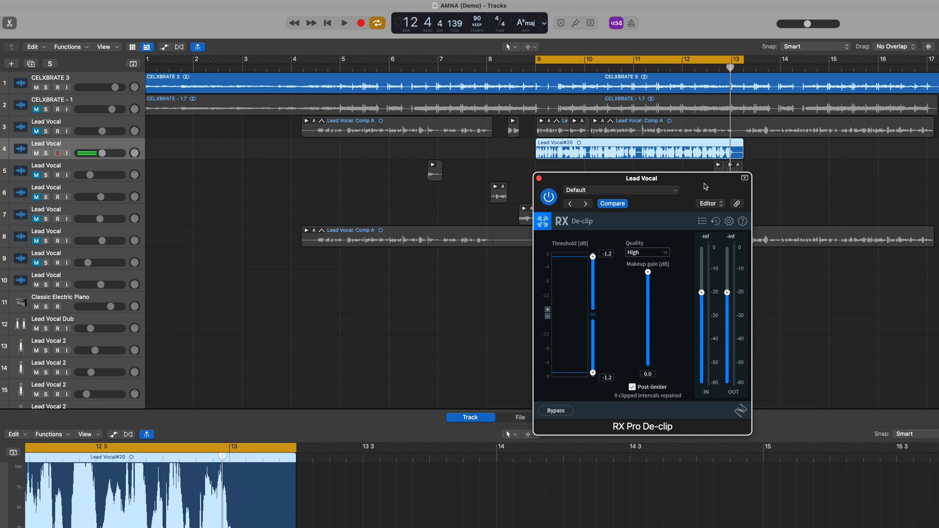
left_click(703, 221)
scroll(637, 250, "down", 2)
left_click(607, 281)
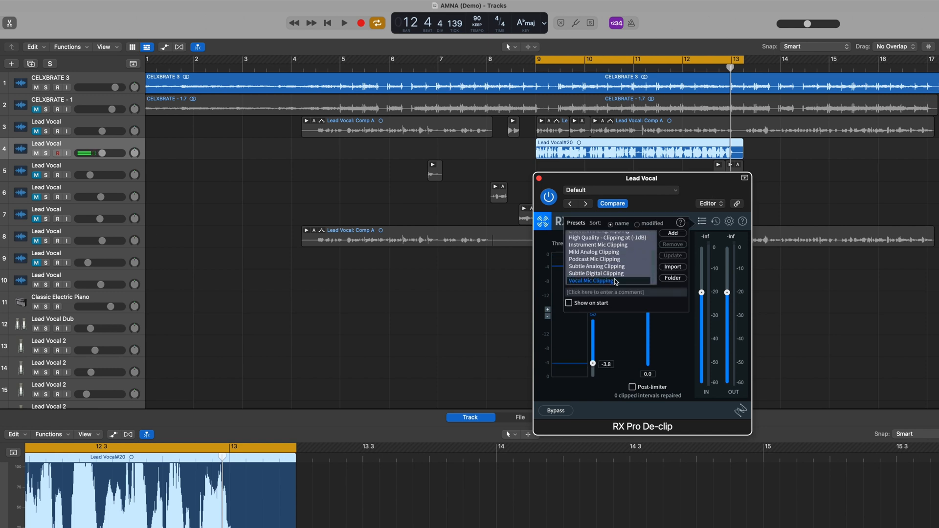
left_click(702, 221)
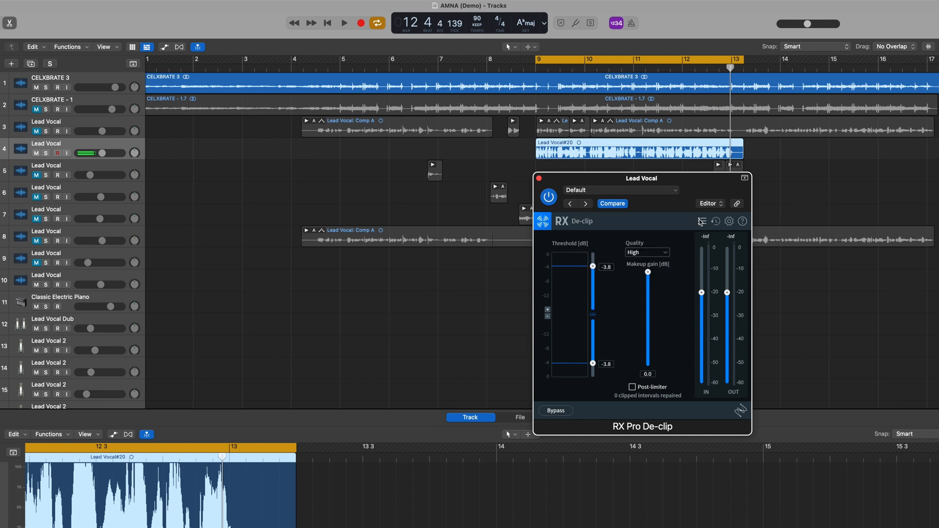
left_click(652, 254)
left_click(644, 285)
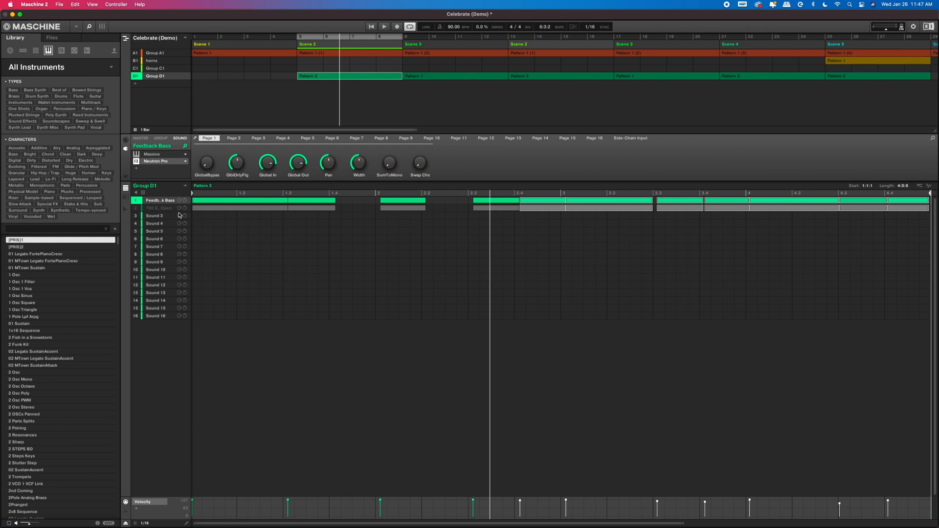
- Switch to Maschine and unmute the 700 Sine Open sound in Group D1
left_click(163, 209)
left_click(139, 209)
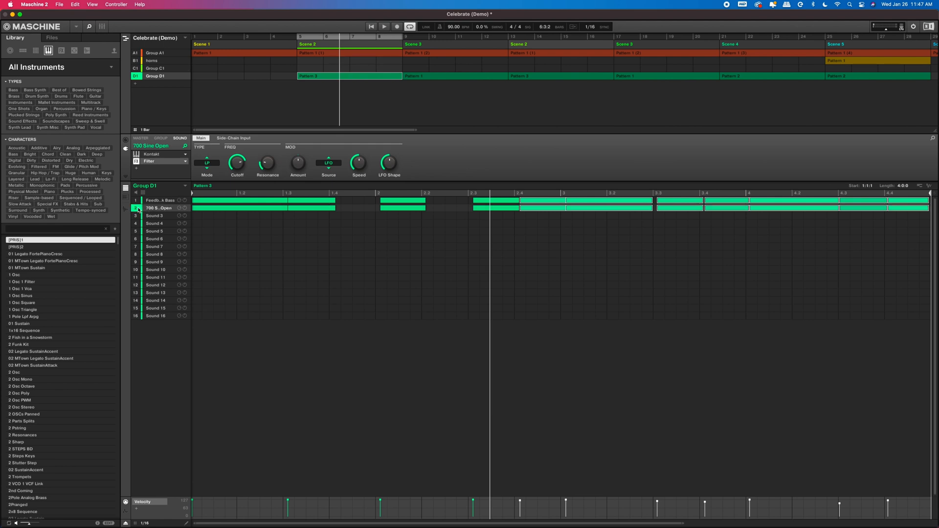
- Adjust the Flat Highpass node in Neutron's equalizer on the Feedback Bass sound to about 104 Hz
left_click(164, 200)
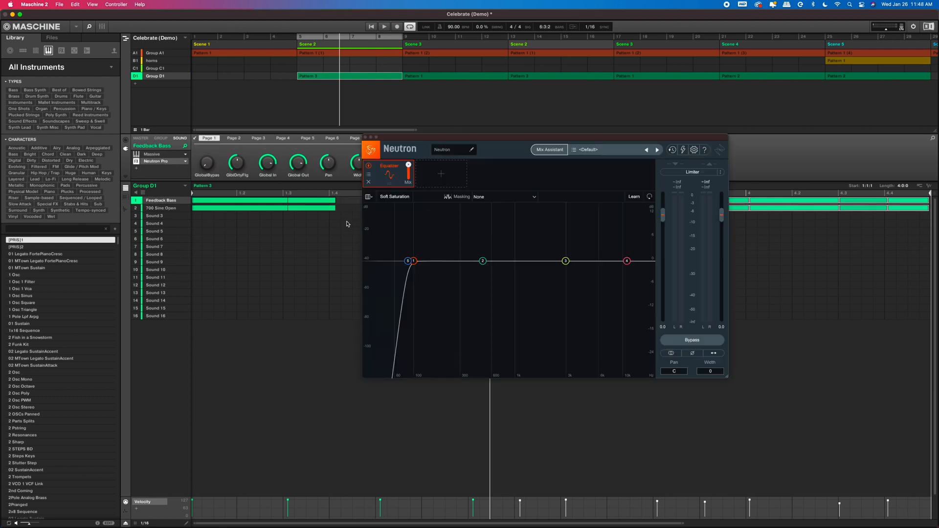
left_click_drag(411, 264, 381, 263)
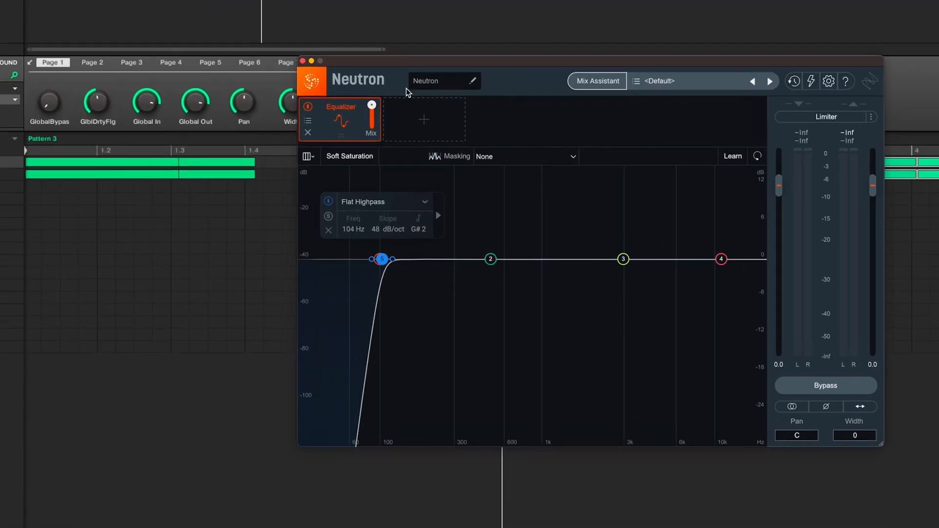
left_click_drag(381, 260, 386, 264)
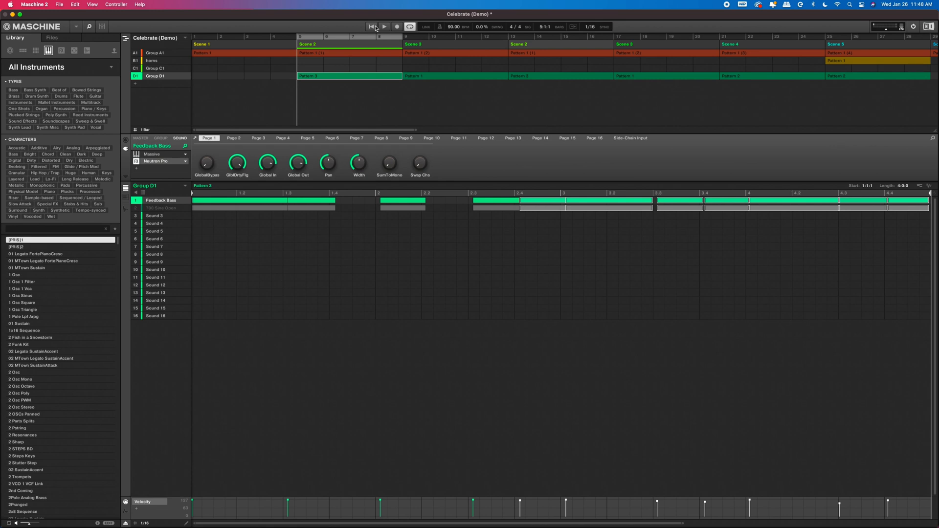
- Play the bass pattern and unmute the 700 Sine Open sound during playback
left_click(385, 26)
left_click(137, 209)
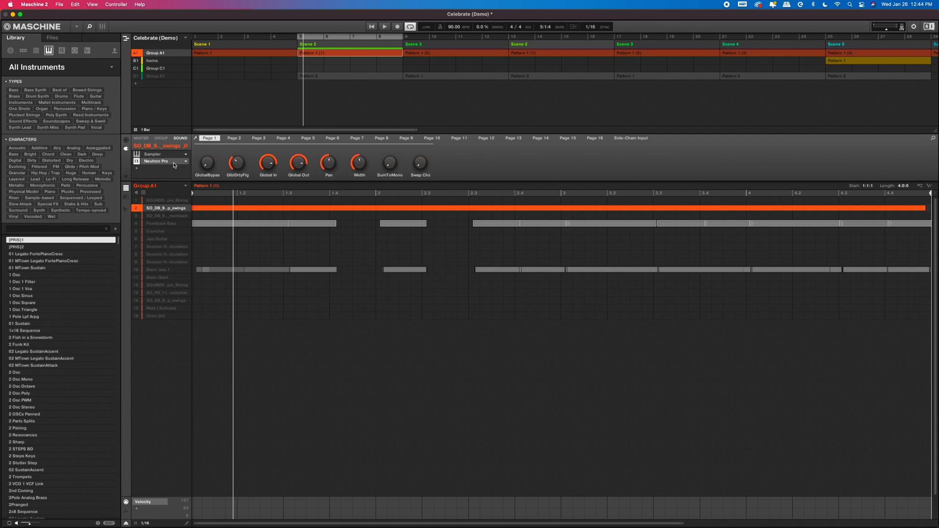
- Open Neutron Pro on the swings drum loop sound in Group A1 and look through the modules that can be added
left_click(174, 161)
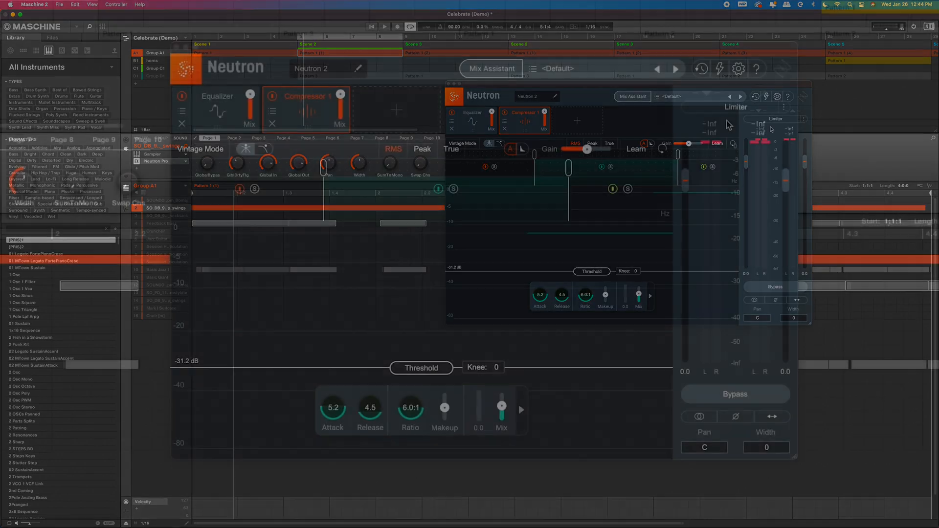
left_click(399, 112)
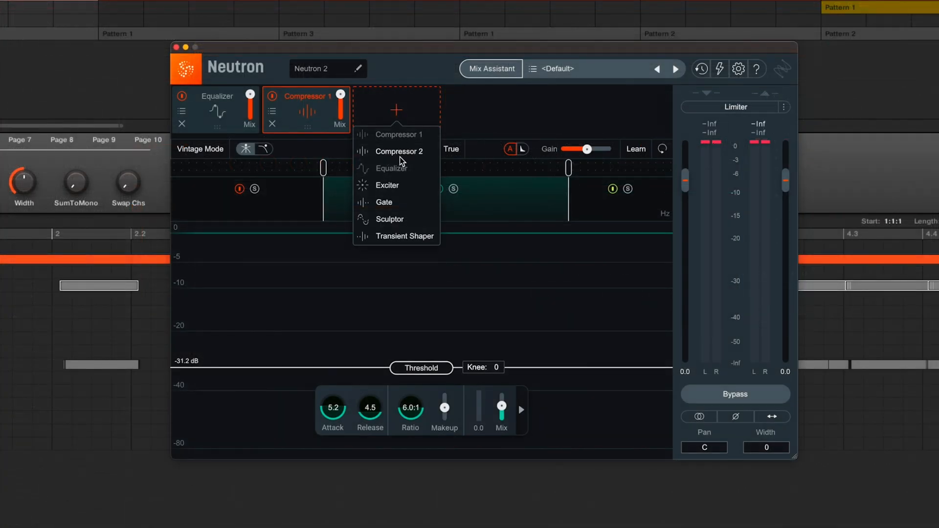
left_click(470, 114)
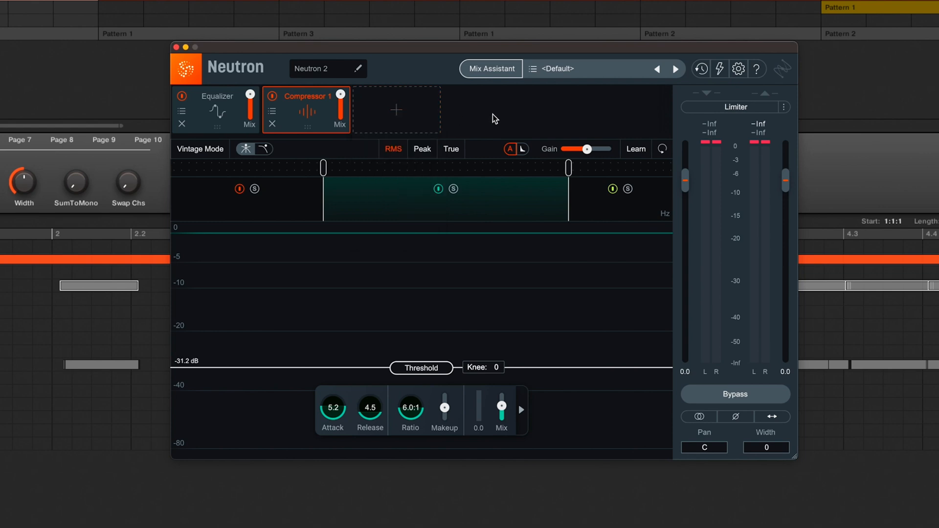
- Lower Compressor 1's Mix to 0 and raise it back up
mouse_move(341, 97)
left_click_drag(341, 97, 351, 218)
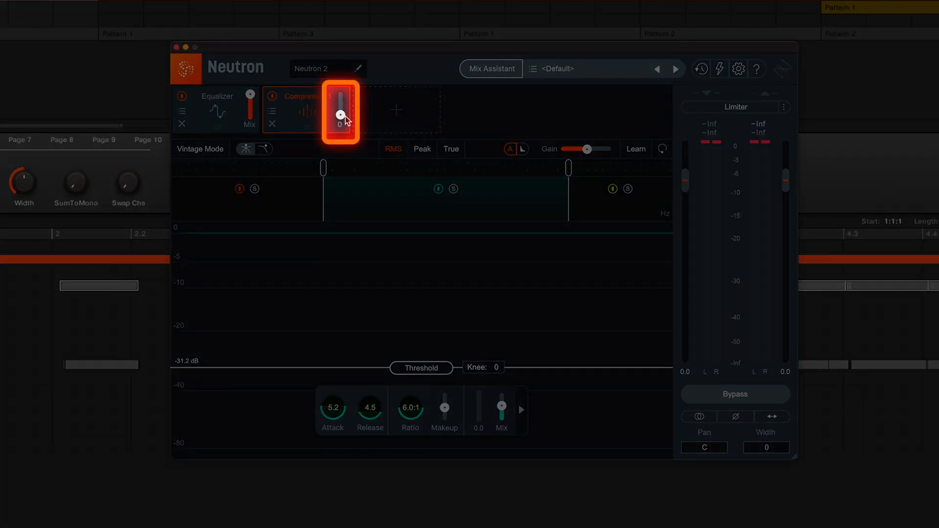
left_click_drag(343, 115, 348, 66)
left_click_drag(349, 48, 363, 0)
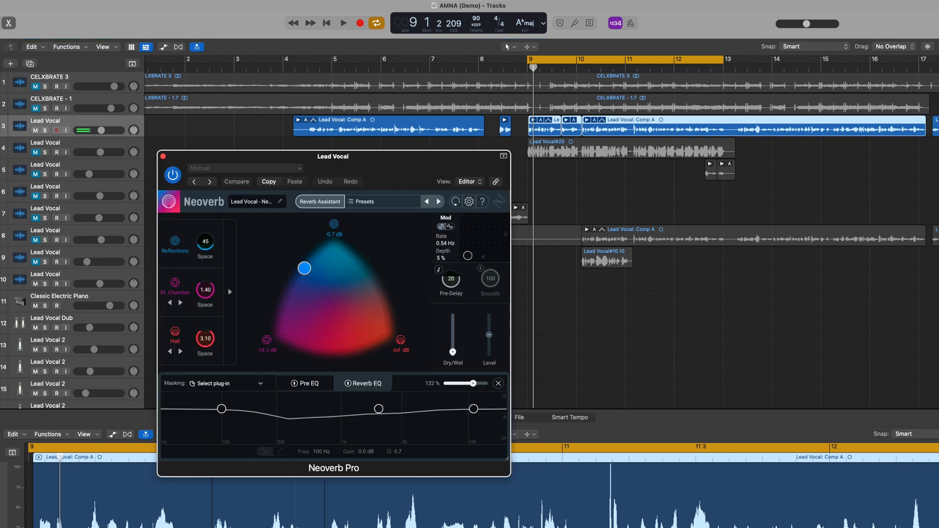
- In Logic Pro, play the cycle from bar 69 to 73 and audition the Lead Vocal 2 track holding region #14, soloing it
left_click_drag(369, 157, 673, 170)
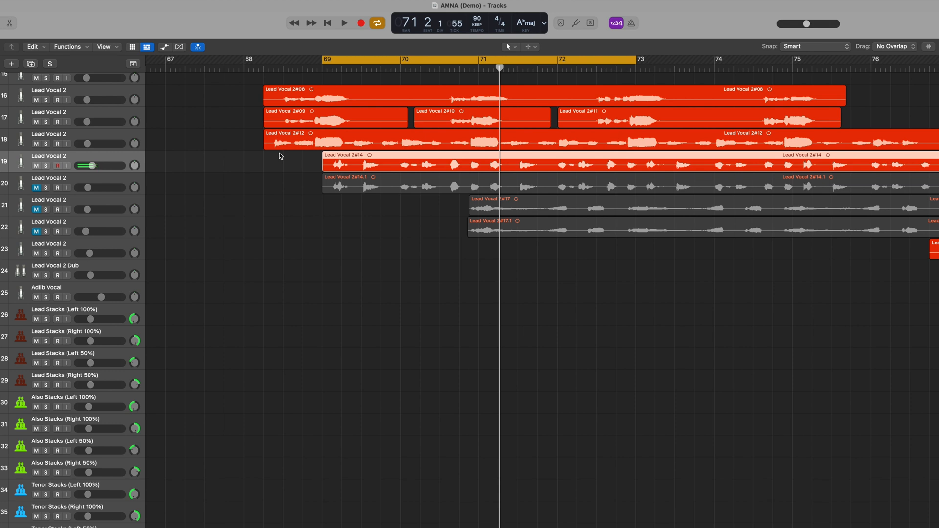
scroll(281, 156, "up", 10)
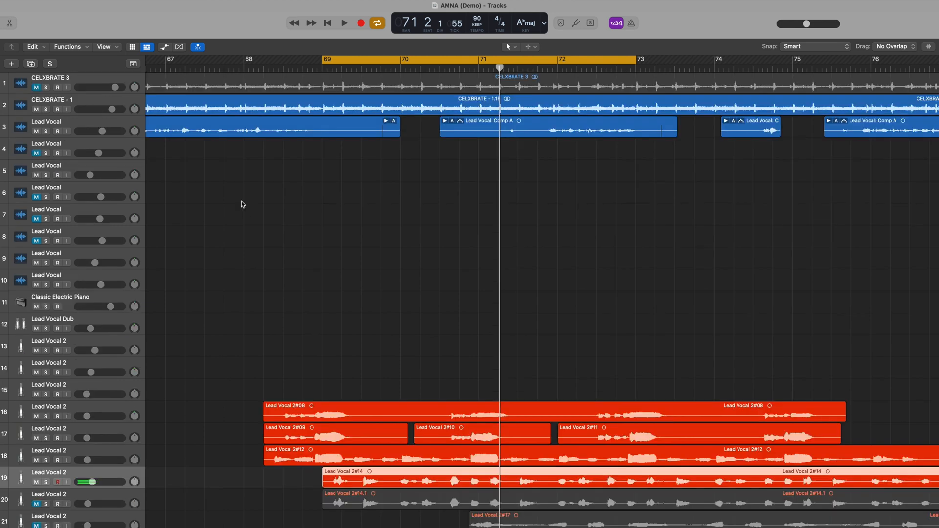
key("space")
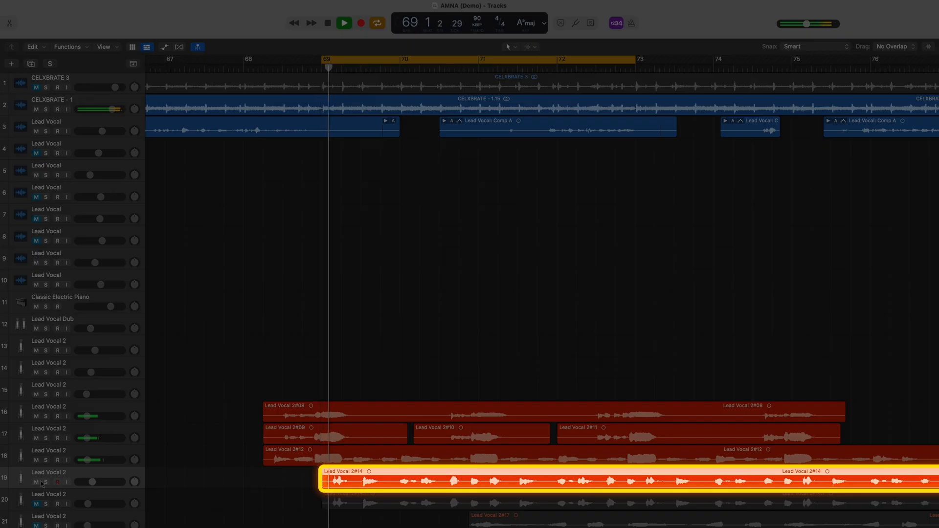
left_click(37, 482)
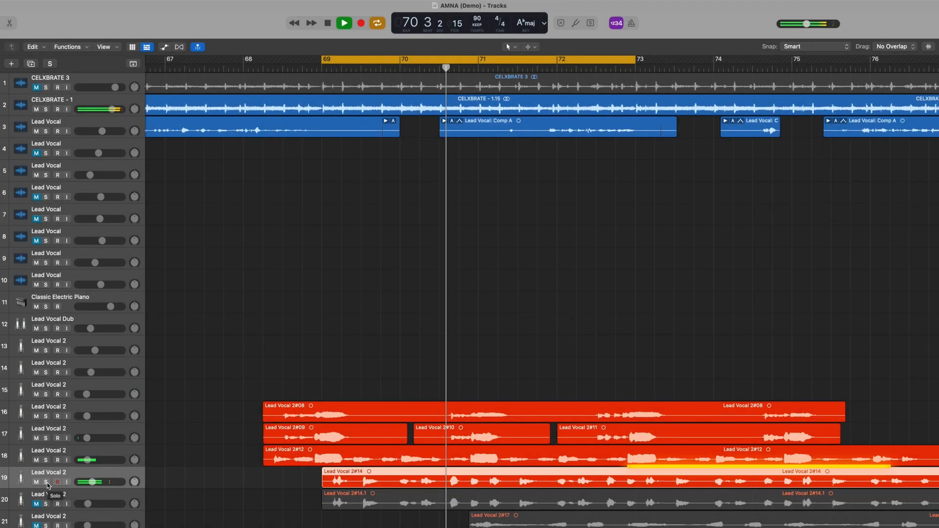
left_click(46, 482)
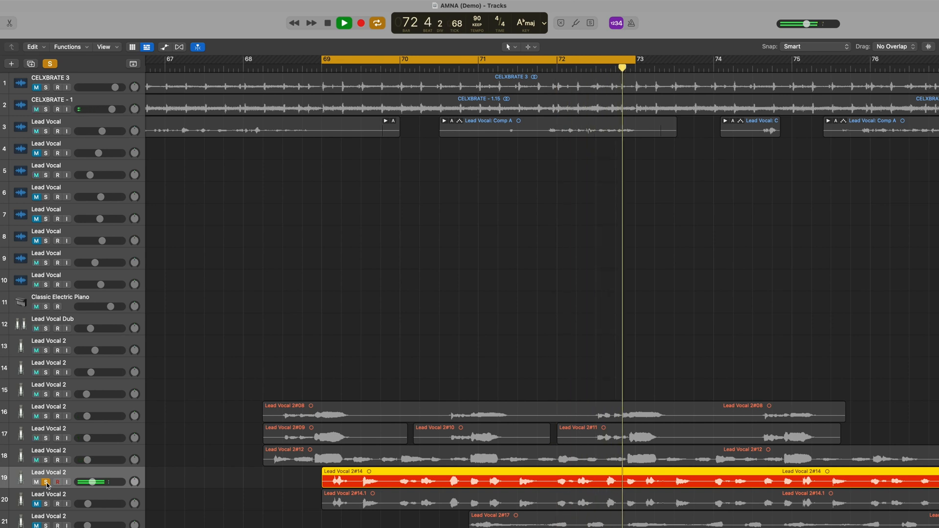
key("space")
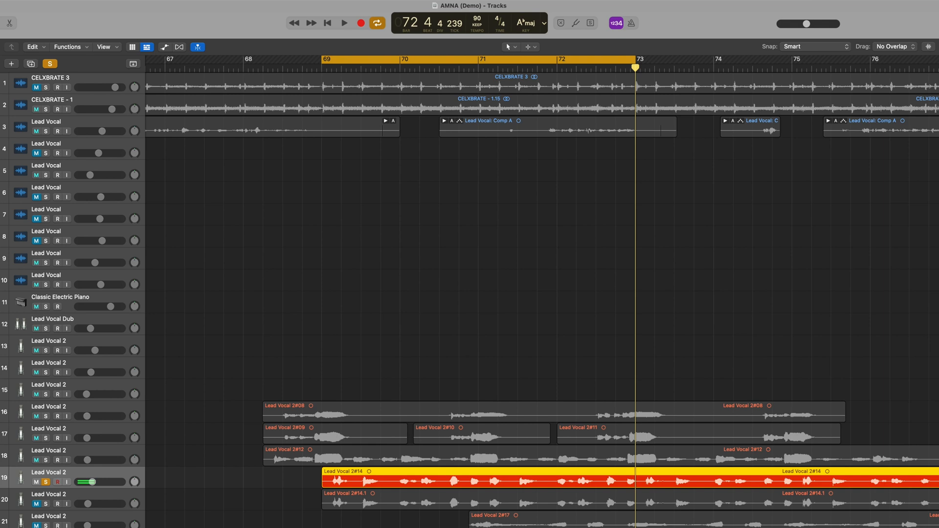
- Start Neoverb's Reverb Assistant on the soloed Lead Vocal 2 track during playback and set its Style close to Dramatic
key("v")
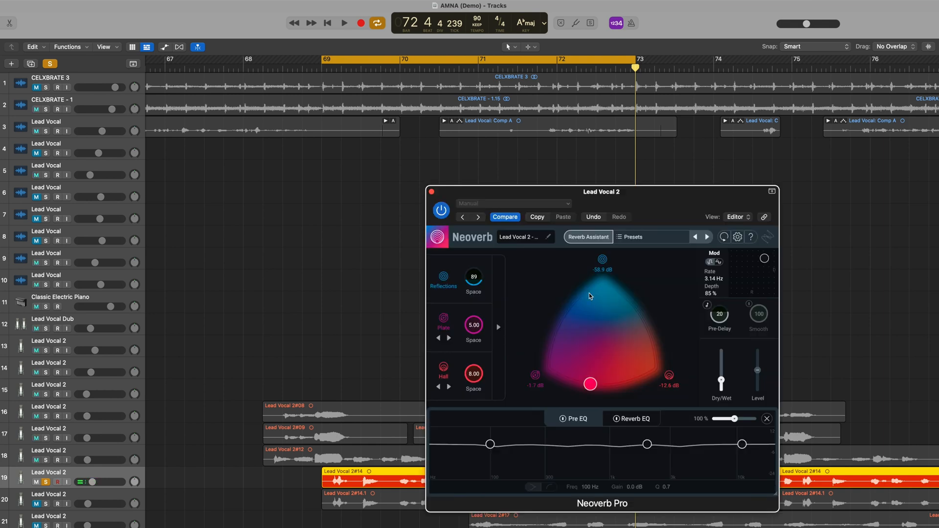
left_click(598, 239)
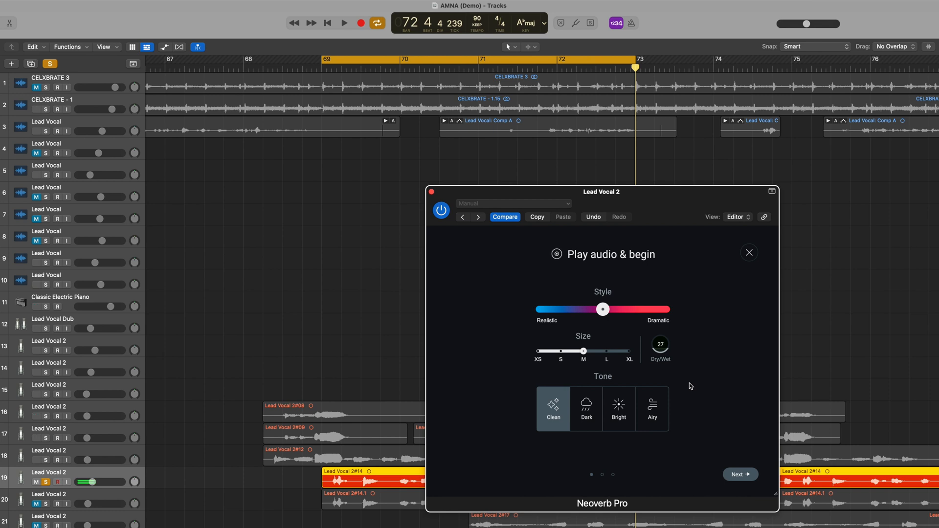
key("space")
left_click_drag(607, 309, 661, 313)
- Set the Reverb Assistant's Size to XL and Tone to Dark, and accept its suggestion
scroll(828, 293, "down", 10)
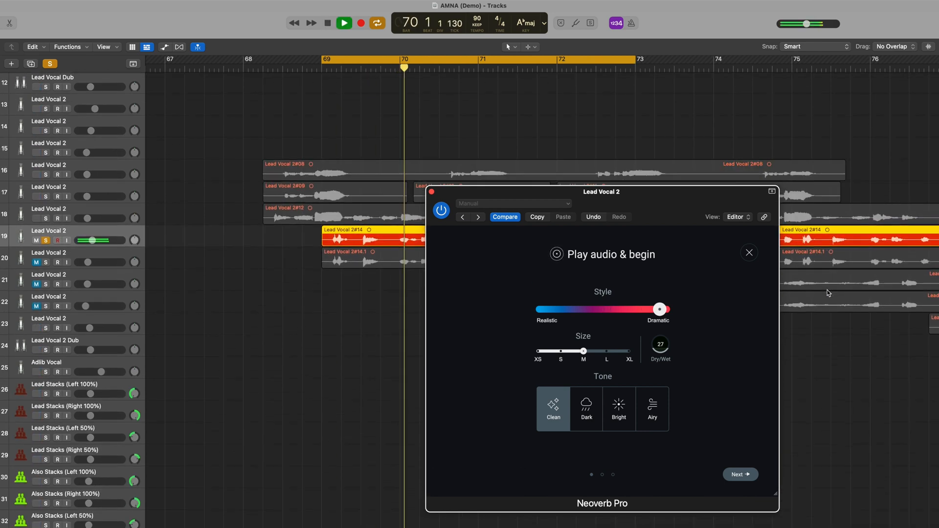
scroll(828, 293, "down", 1)
left_click(630, 351)
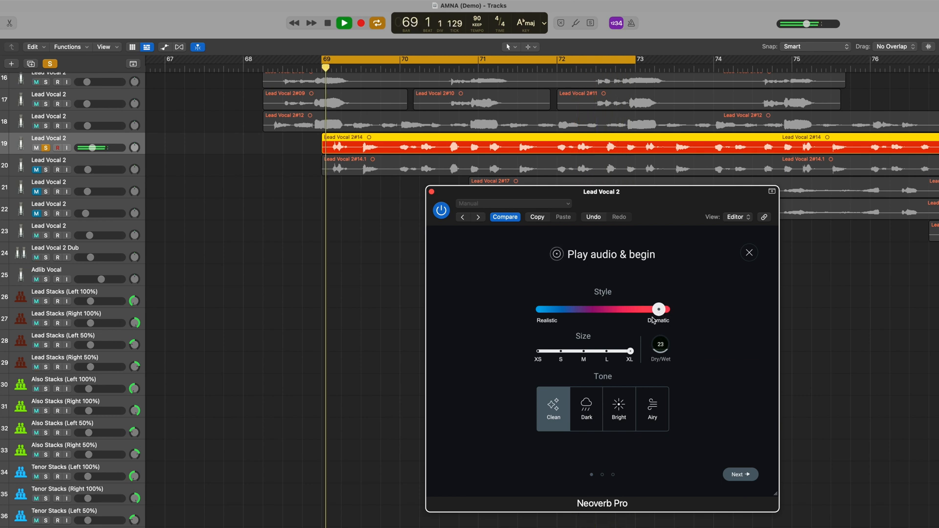
left_click(592, 404)
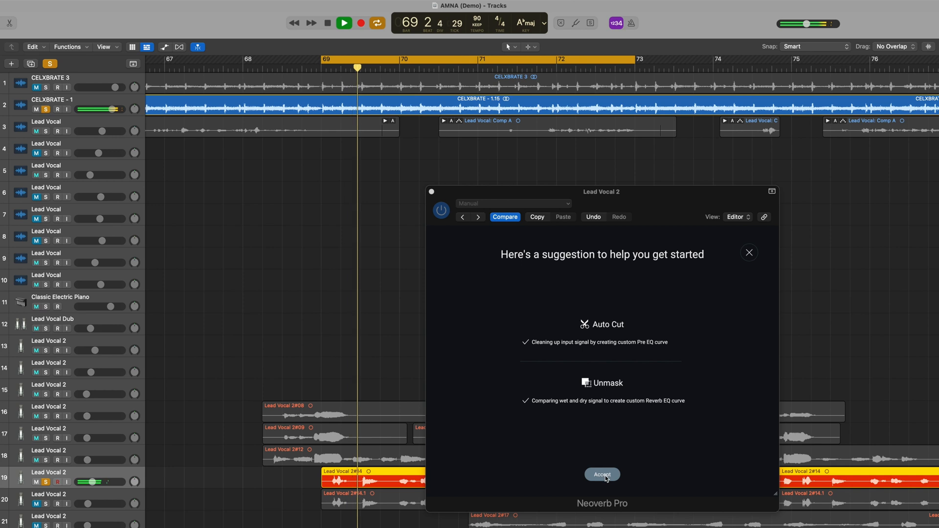
left_click(606, 475)
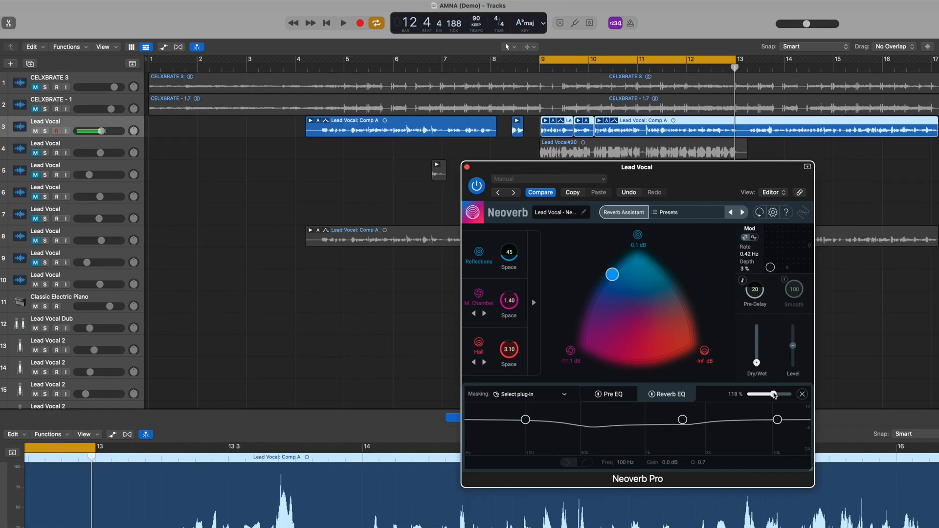
- Play the cycle to hear the new reverb and slightly lower the volume of the soloed Lead Vocal 2 track
left_click(533, 317)
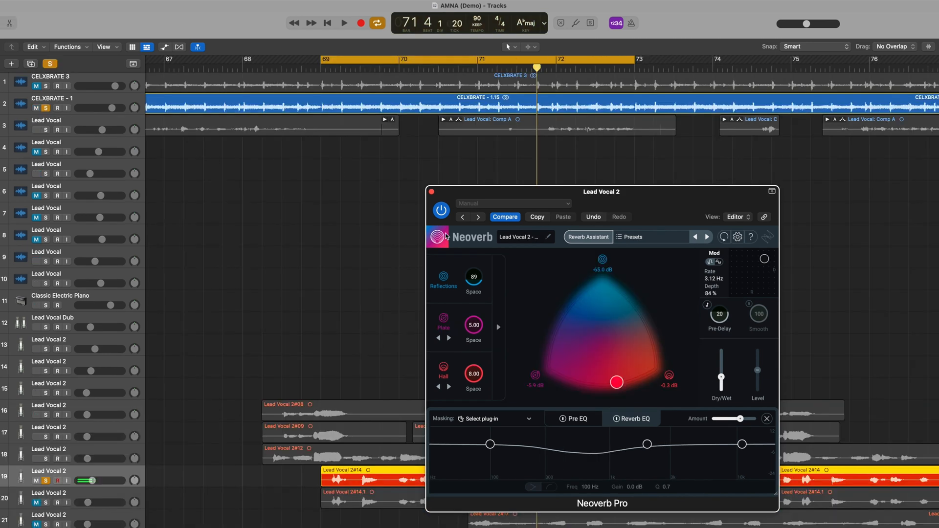
left_click(232, 417)
key("space")
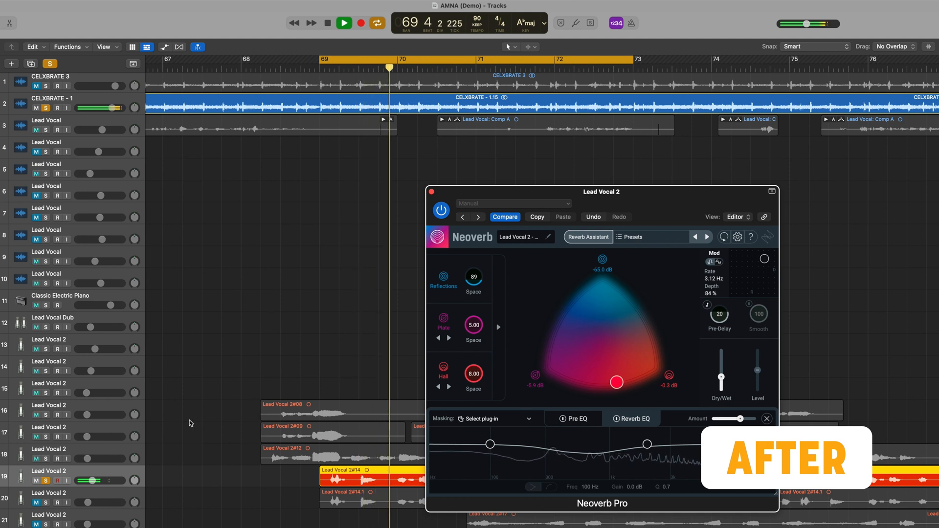
left_click_drag(93, 481, 91, 480)
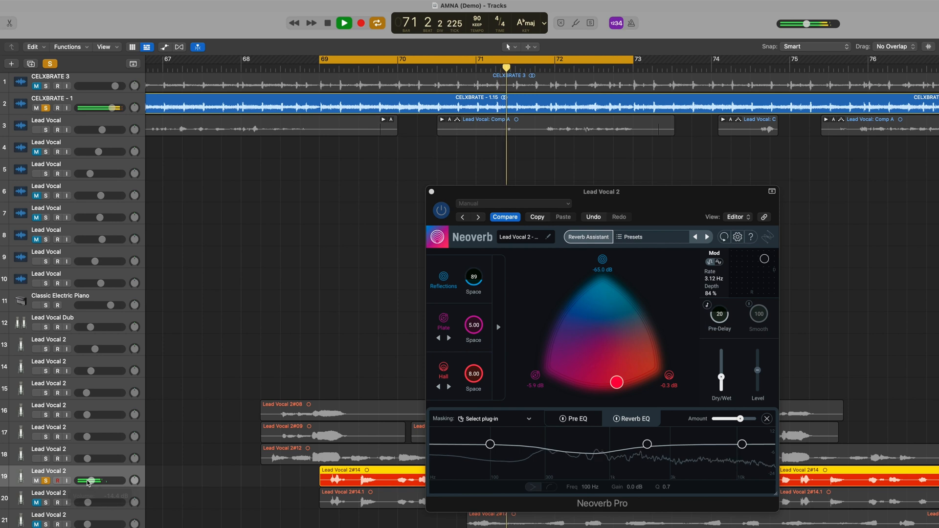
key("space")
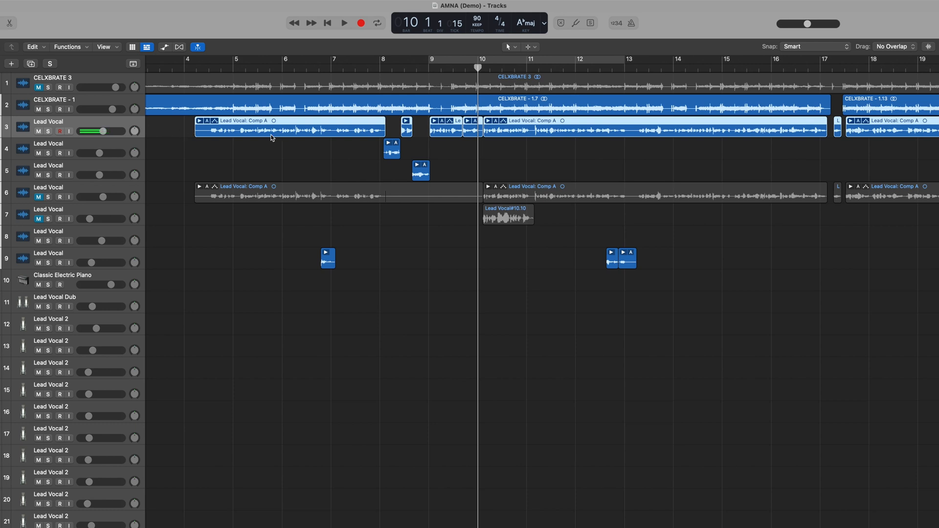
- Open the Nectar Pro plug-in on the lead vocal and reposition its window over the arrangement
scroll(409, 173, "left", 2)
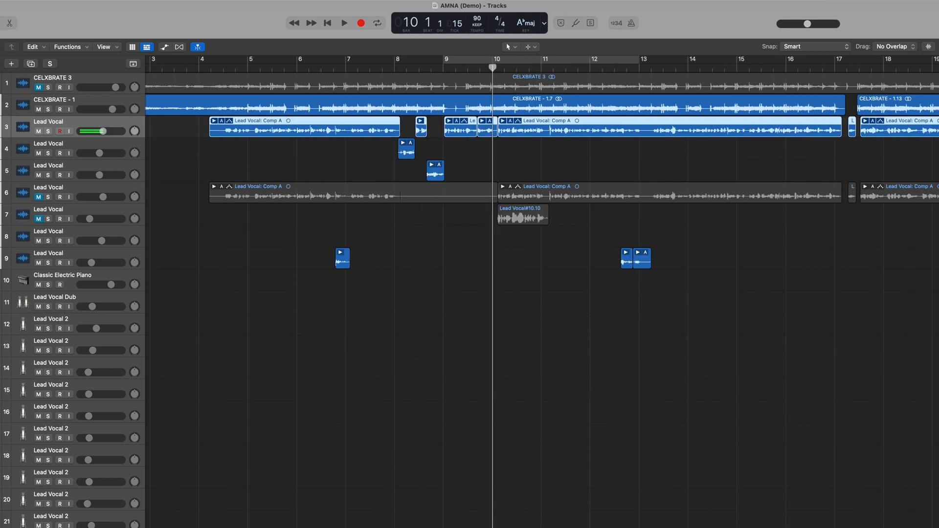
key("v")
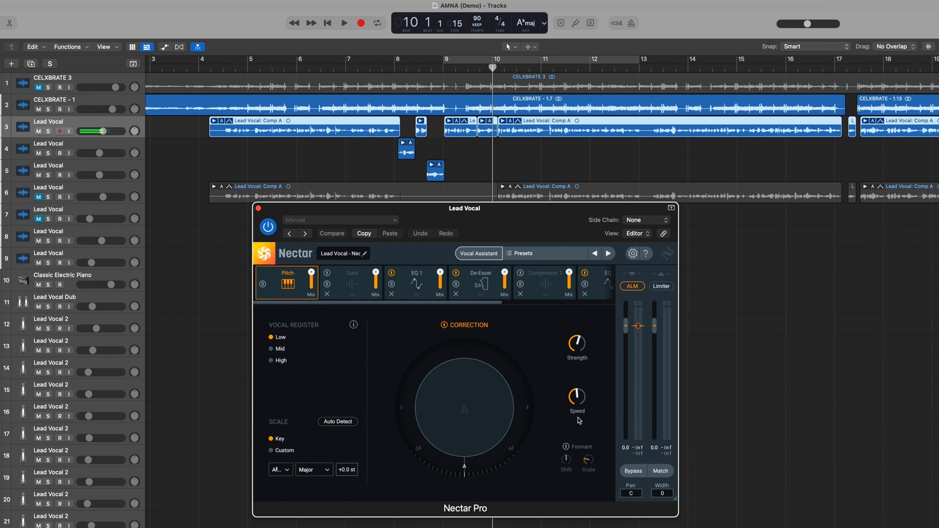
left_click_drag(412, 231, 594, 203)
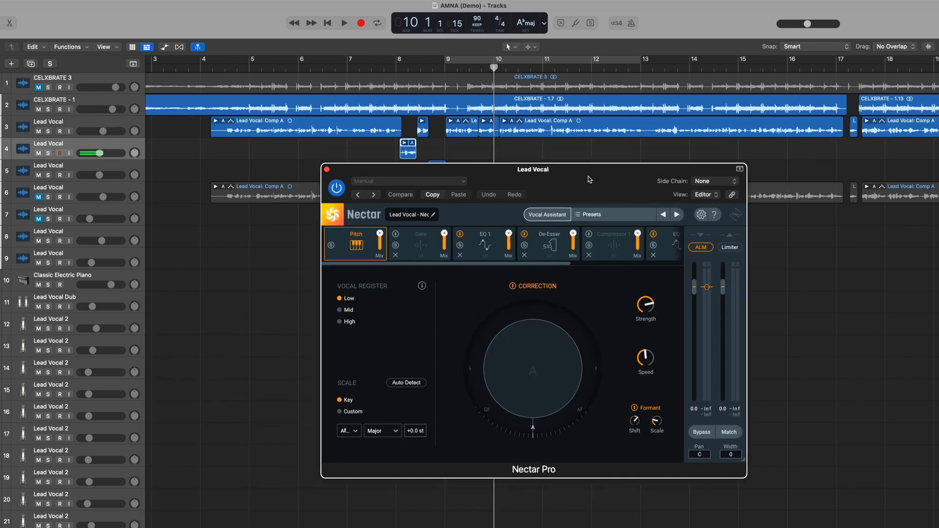
- Examine the Pitch module of Nectar Pro on the track 5 lead vocal and play the arrangement from bar 7
mouse_move(639, 448)
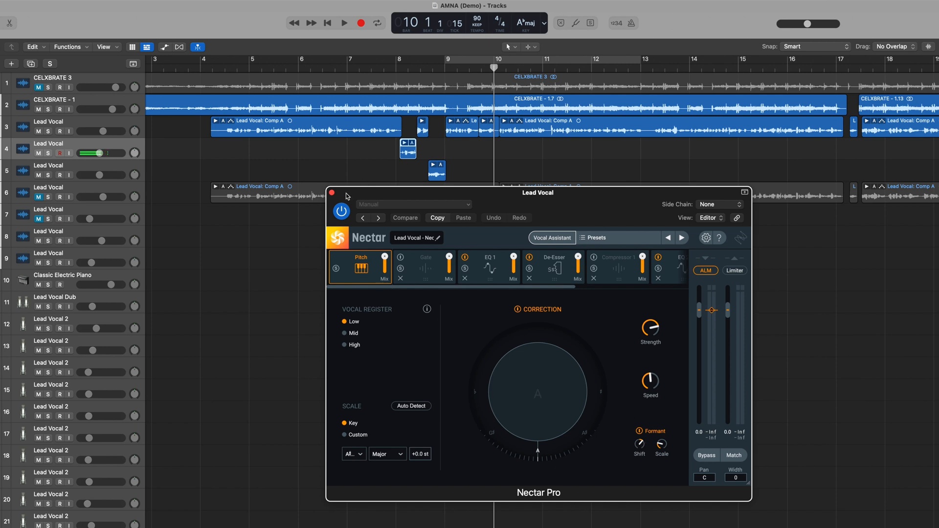
key("Down")
key("v")
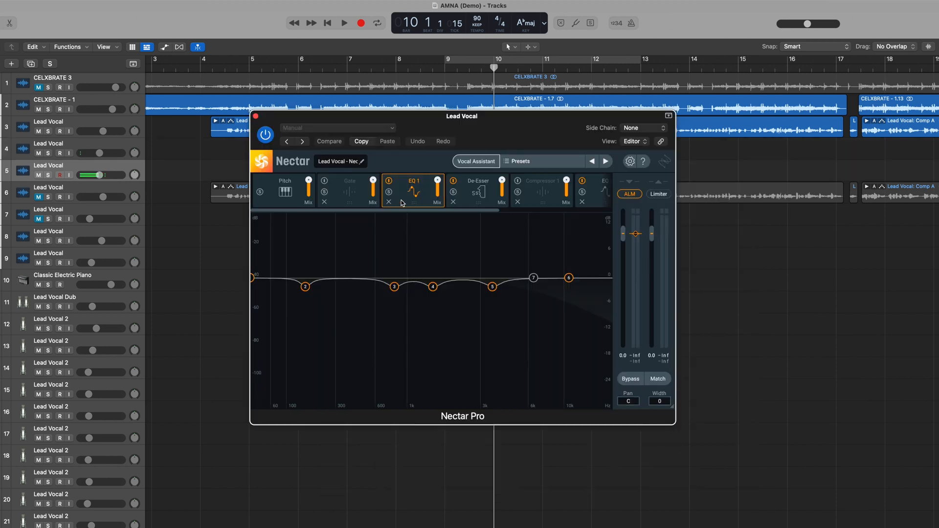
left_click(297, 187)
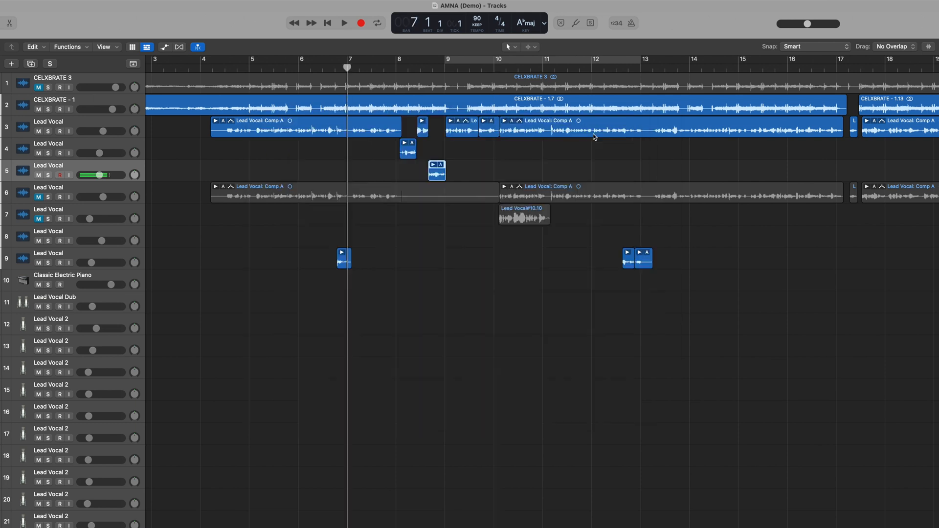
key("space")
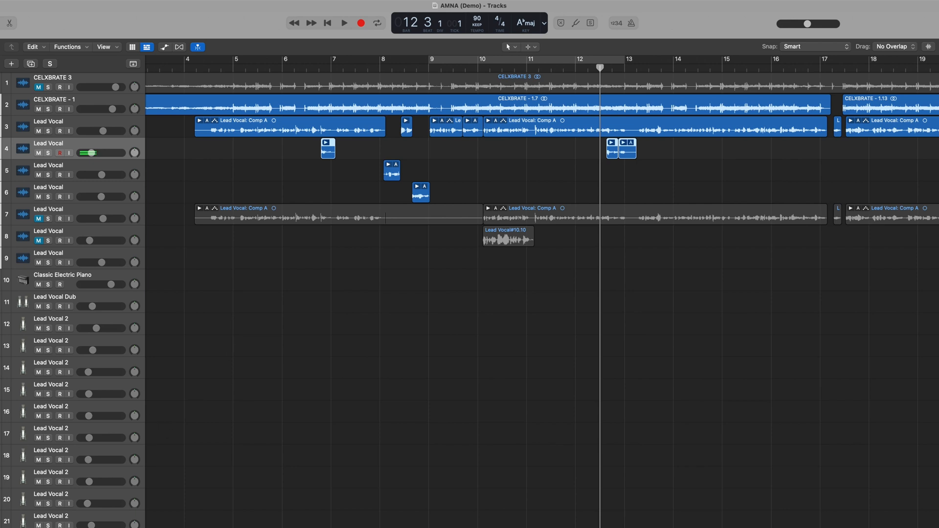
- Show Nectar Pro on the track 4 lead vocal, raise the Delay module's mix to full and set its right channel independently of the left
key("v")
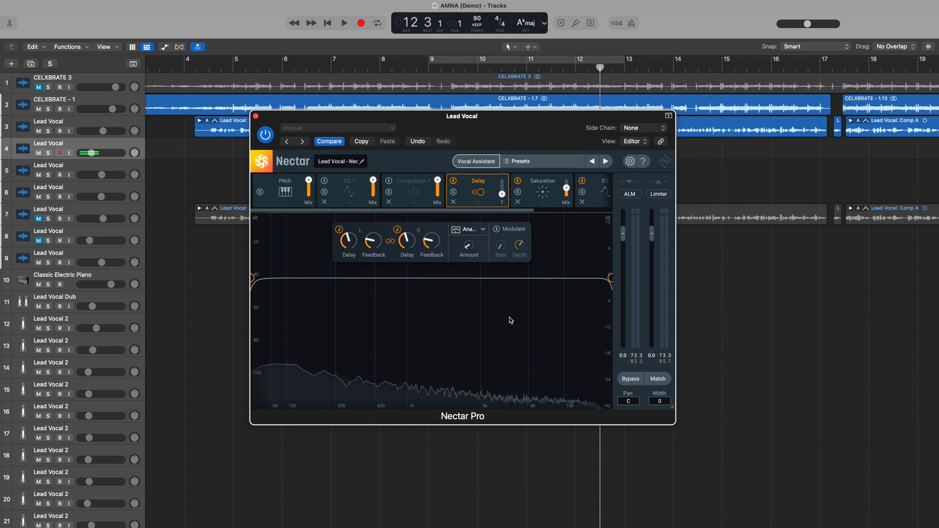
left_click_drag(503, 184, 506, 186)
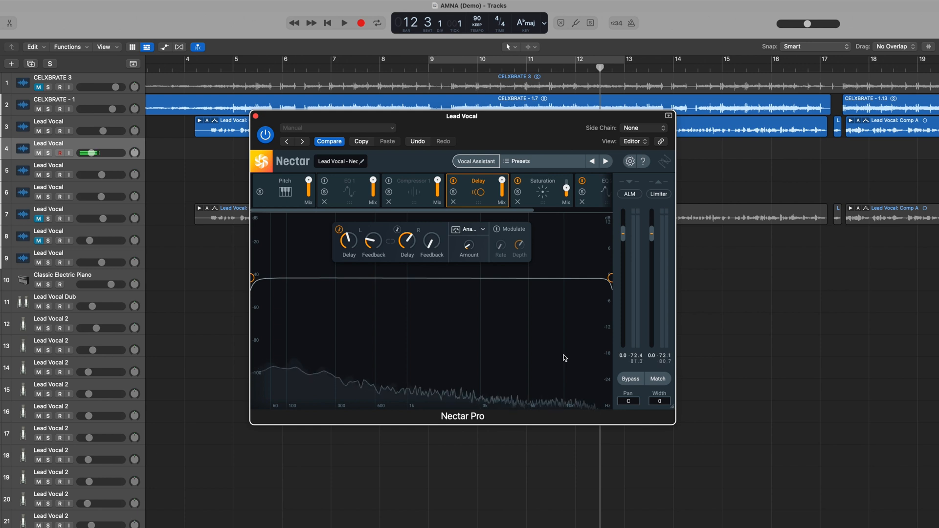
- Re-enable the bypassed Saturation and EQ 2 modules and open the list of modules that can be added after EQ 2
scroll(489, 191, "right", 3)
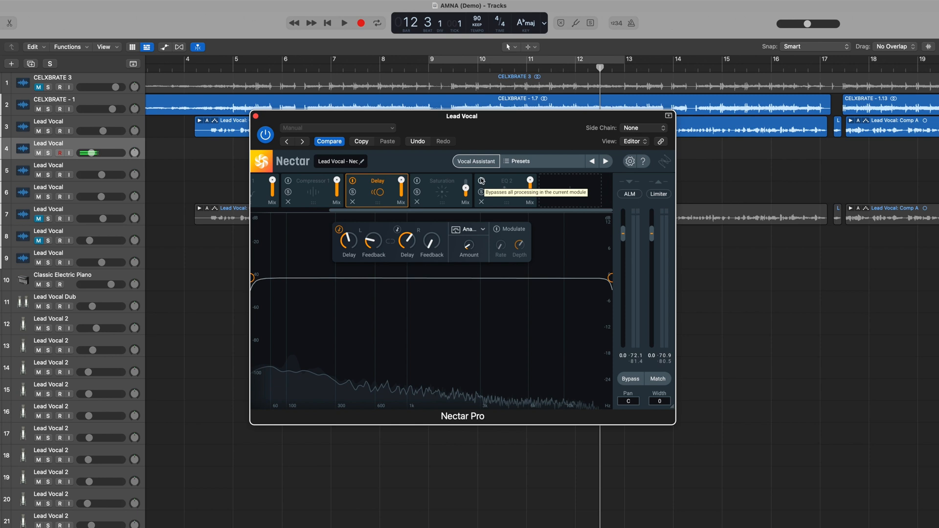
left_click(482, 181)
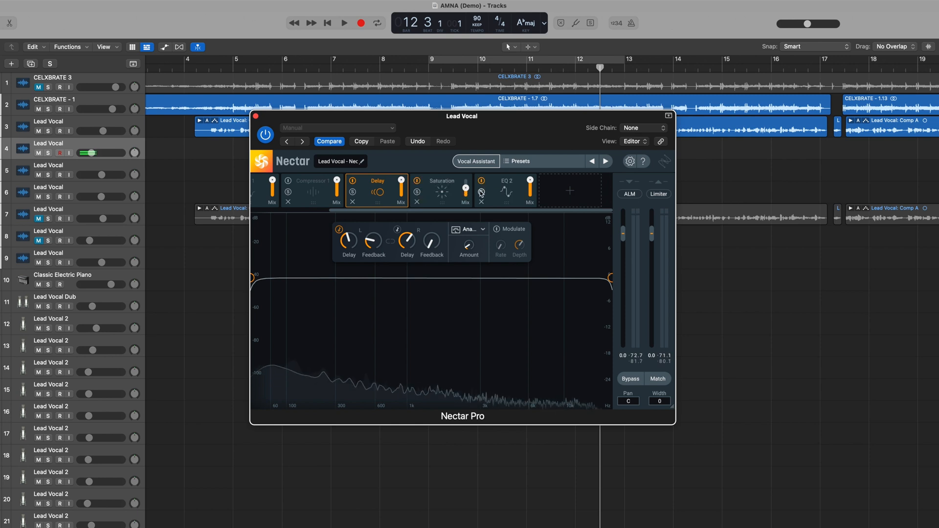
left_click(569, 191)
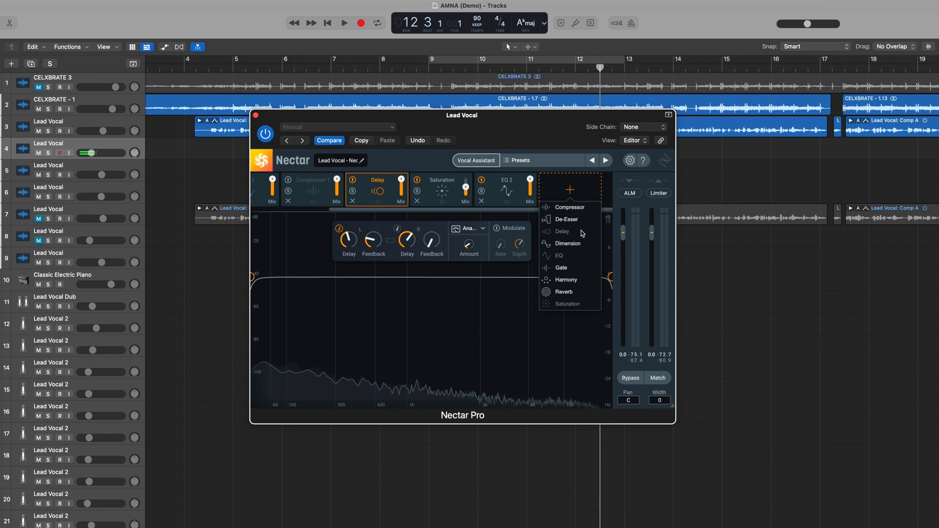